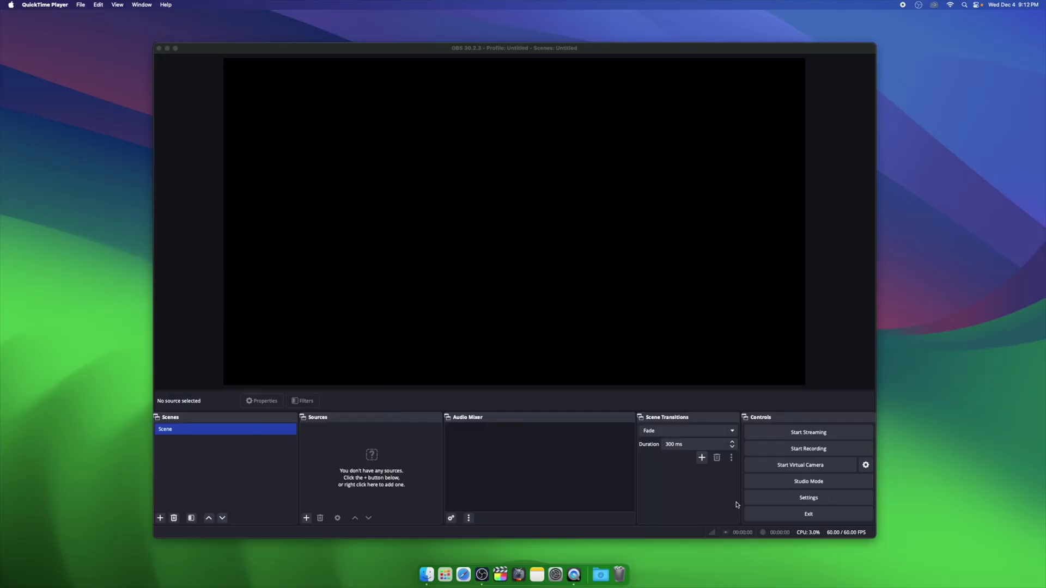
Check which apps may record screen and audio in macOS Privacy & Security settings.
click(554, 567)
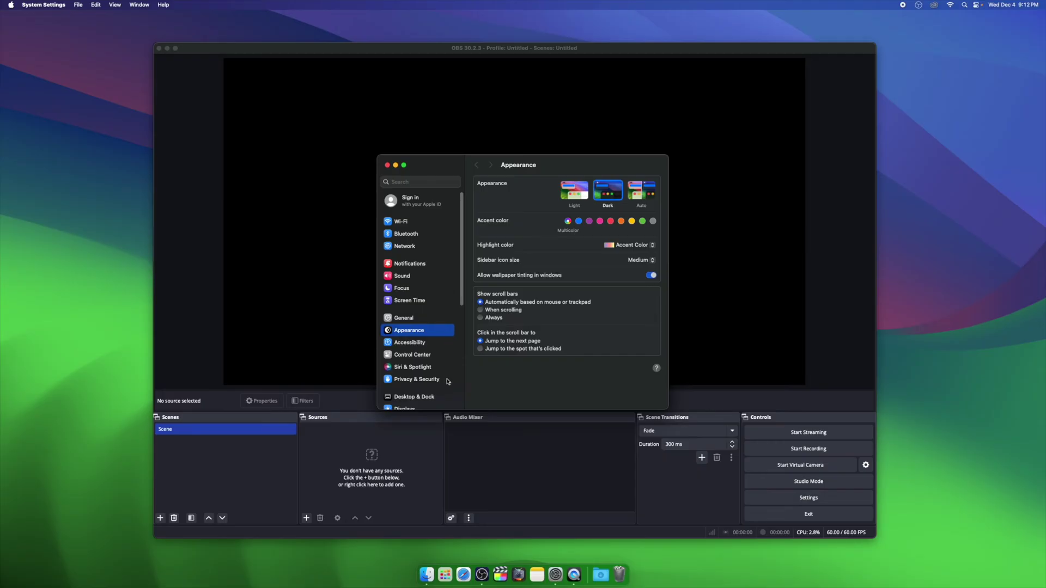
click(426, 381)
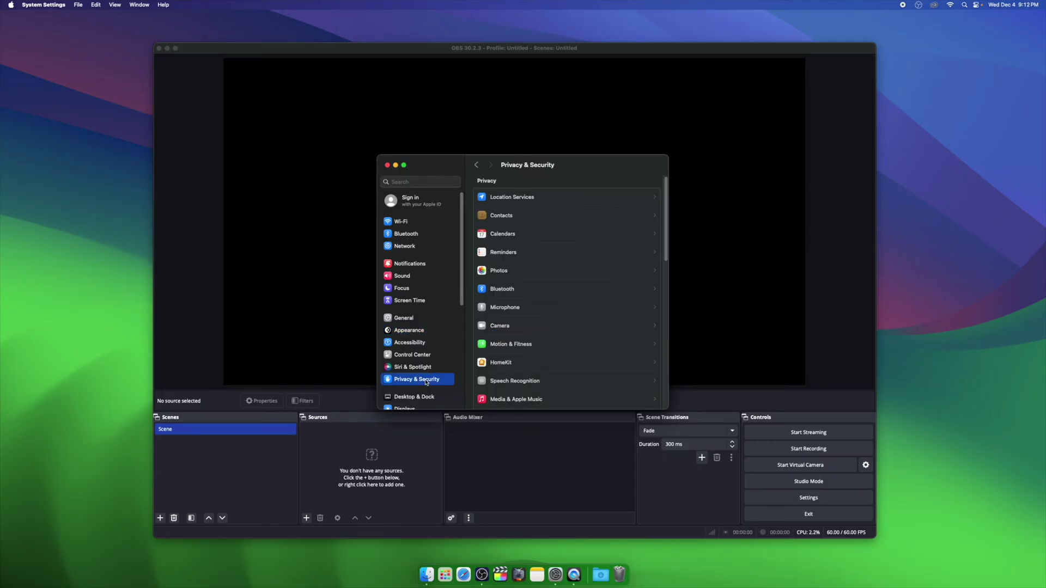
scroll(610, 350, down, 10)
scroll(611, 350, up, 3)
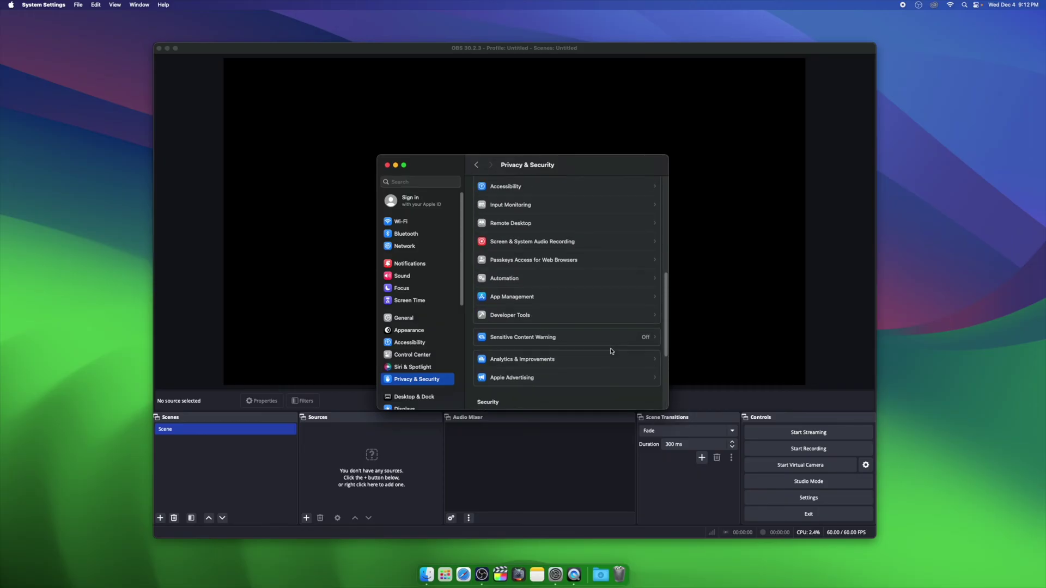
click(504, 250)
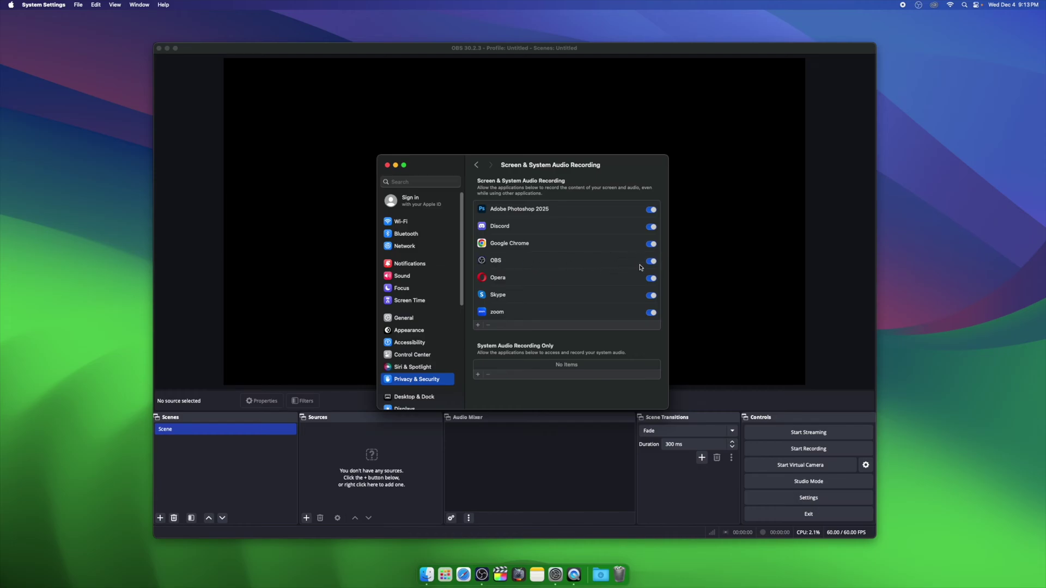
click(387, 165)
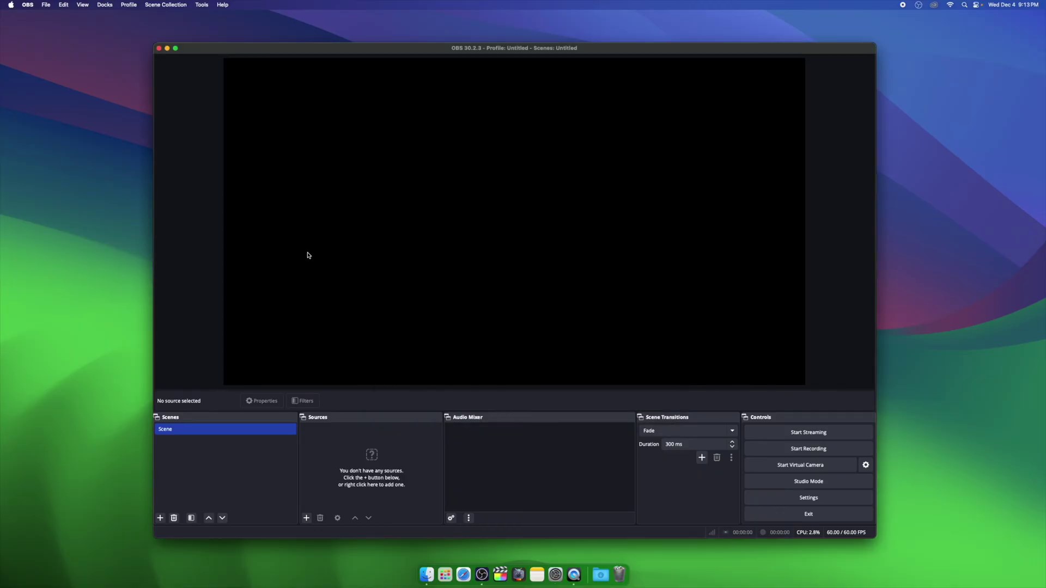
In OBS Preferences, keep Video at 1920x1080 base and output with 60 FPS.
click(28, 5)
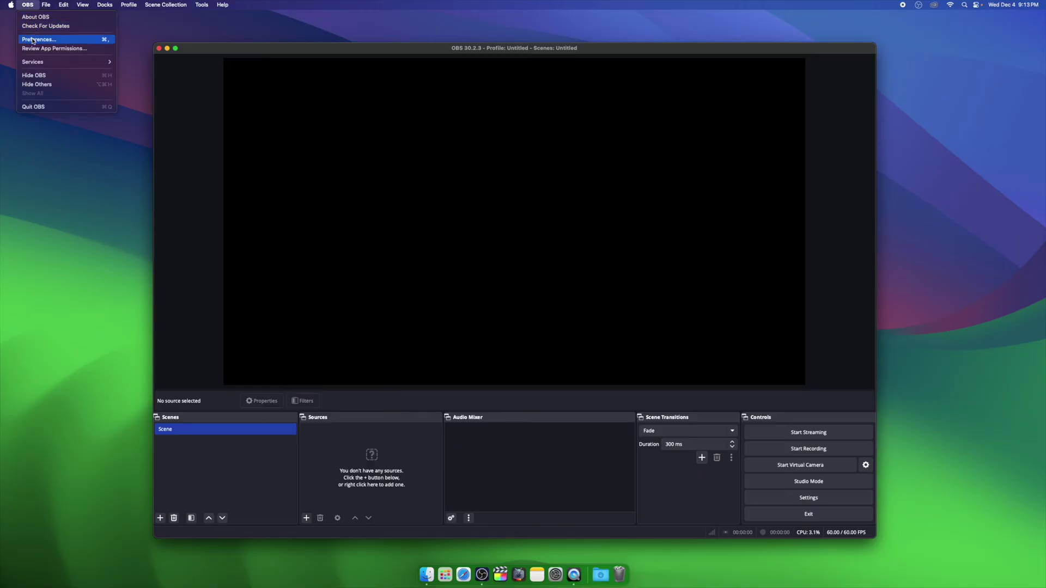
click(33, 40)
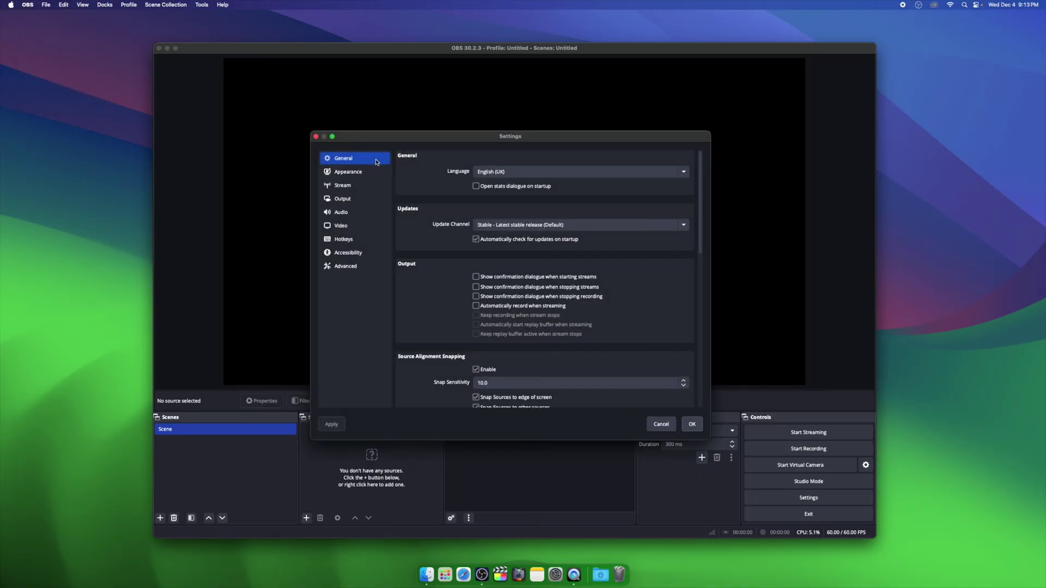
click(343, 227)
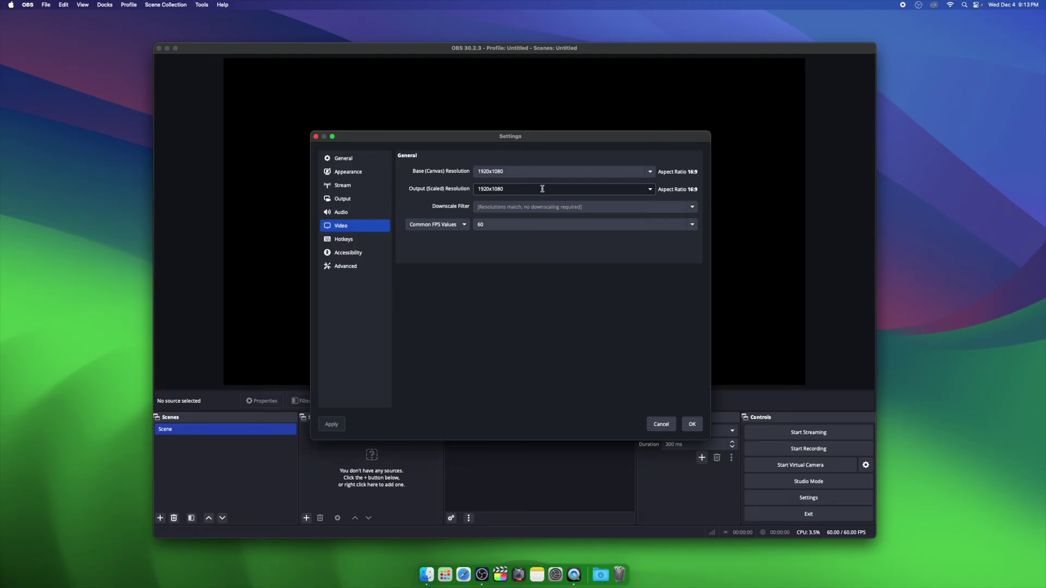
click(498, 224)
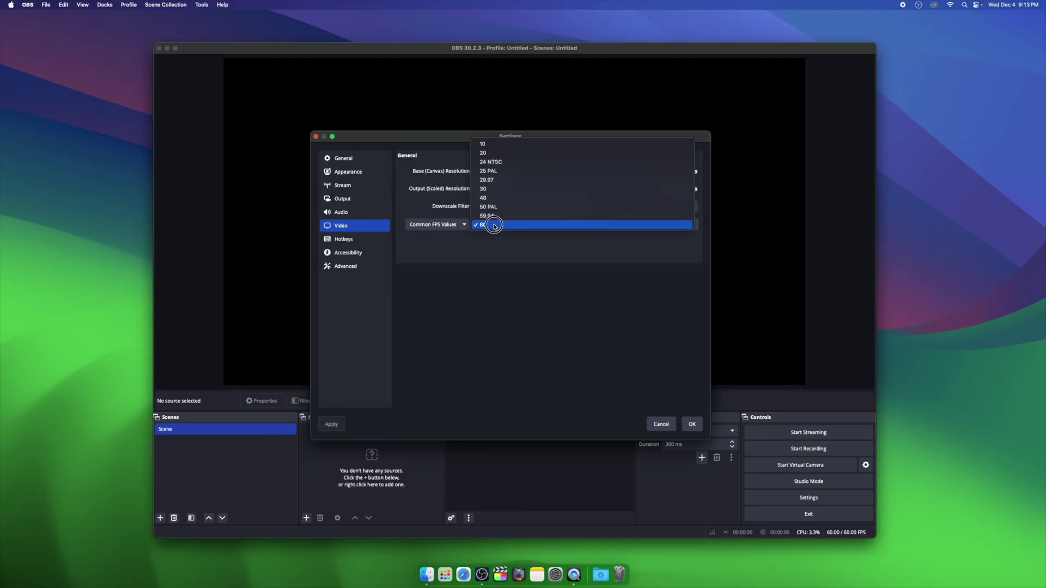
click(494, 225)
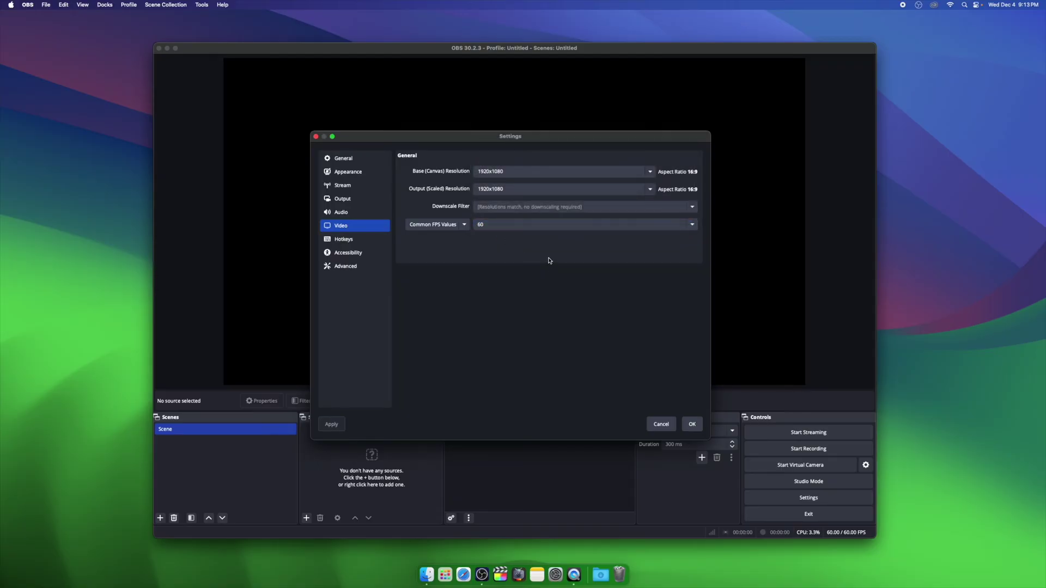
Keep the Apple VT H264 Hardware Encoder for streaming, at 6000 Kbps CBR.
click(351, 200)
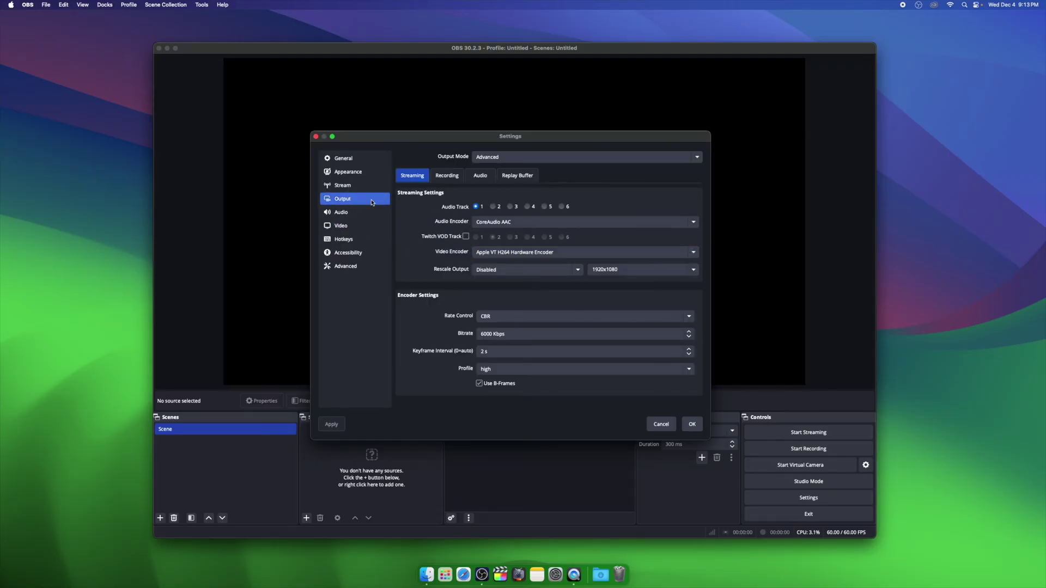
click(517, 254)
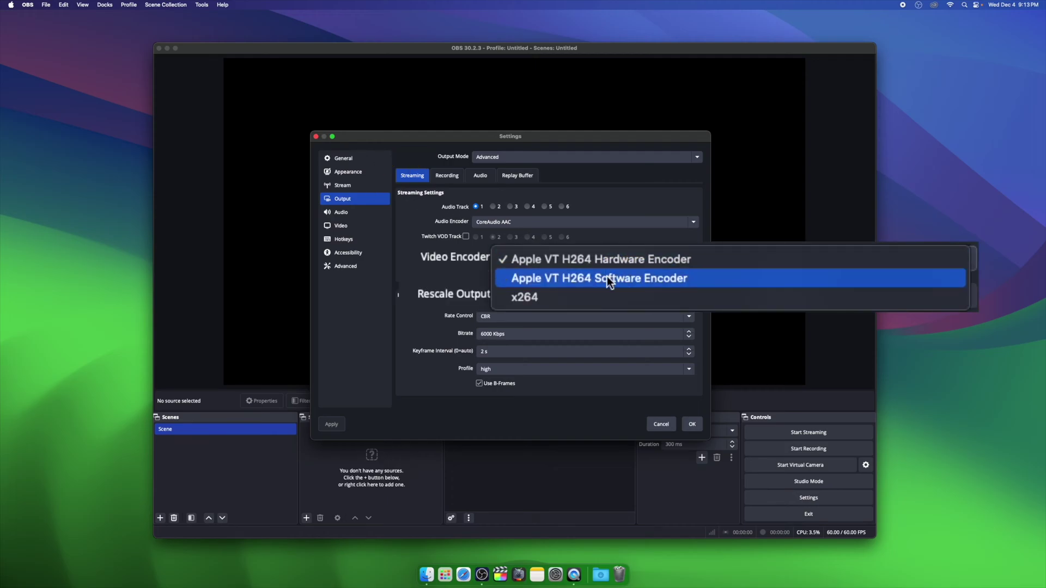
click(669, 256)
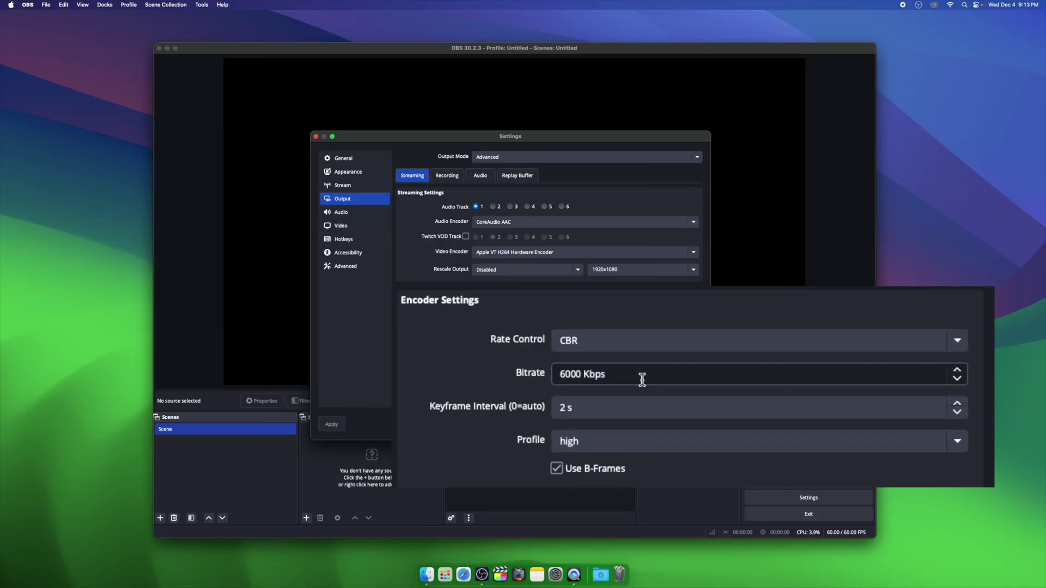
Change the Recording tab's encoder bitrate from 25000 to 35000 Kbps.
click(453, 180)
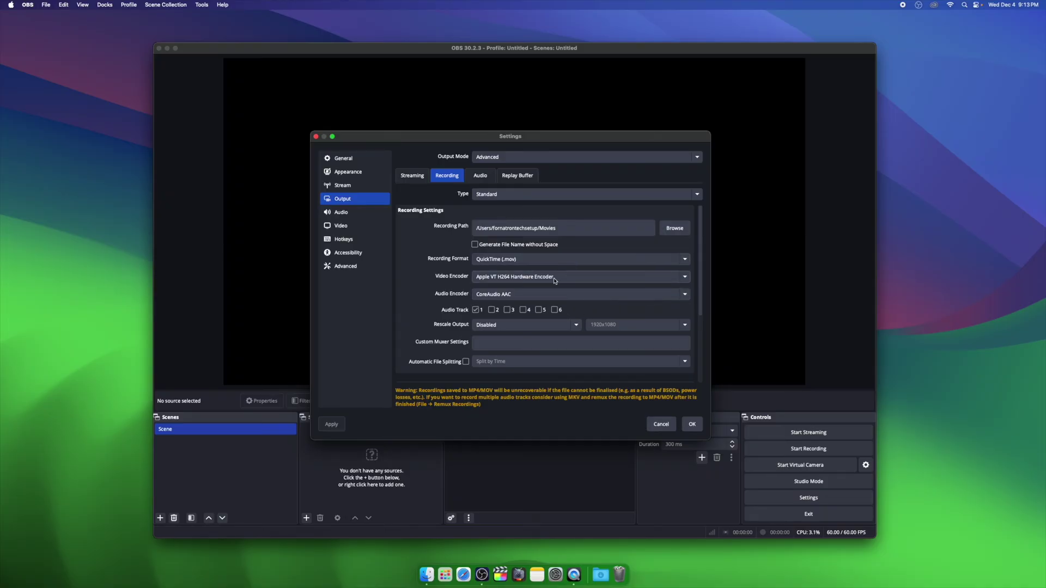
scroll(583, 315, down, 3)
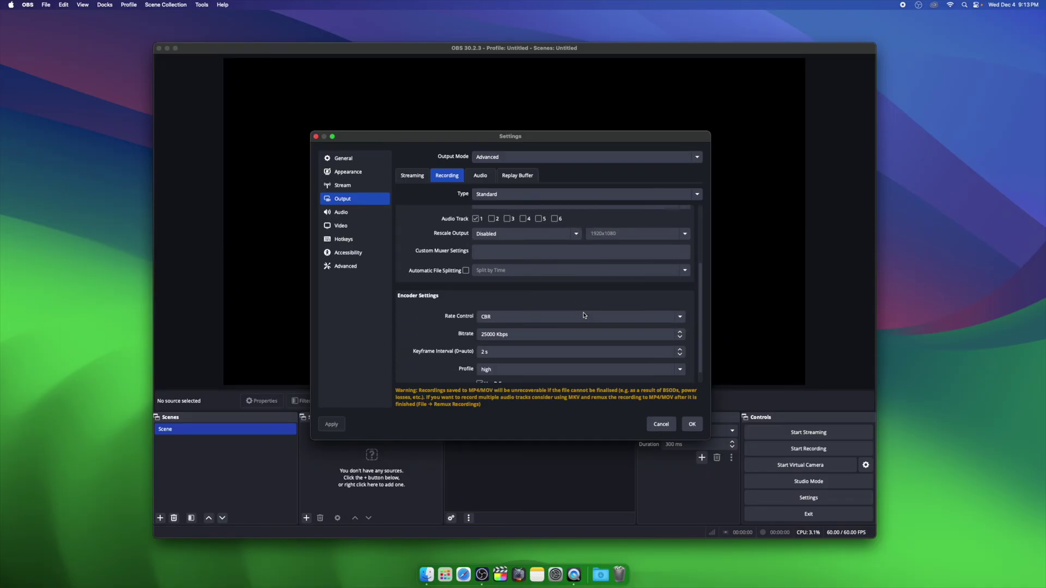
double_click(498, 335)
click(484, 335)
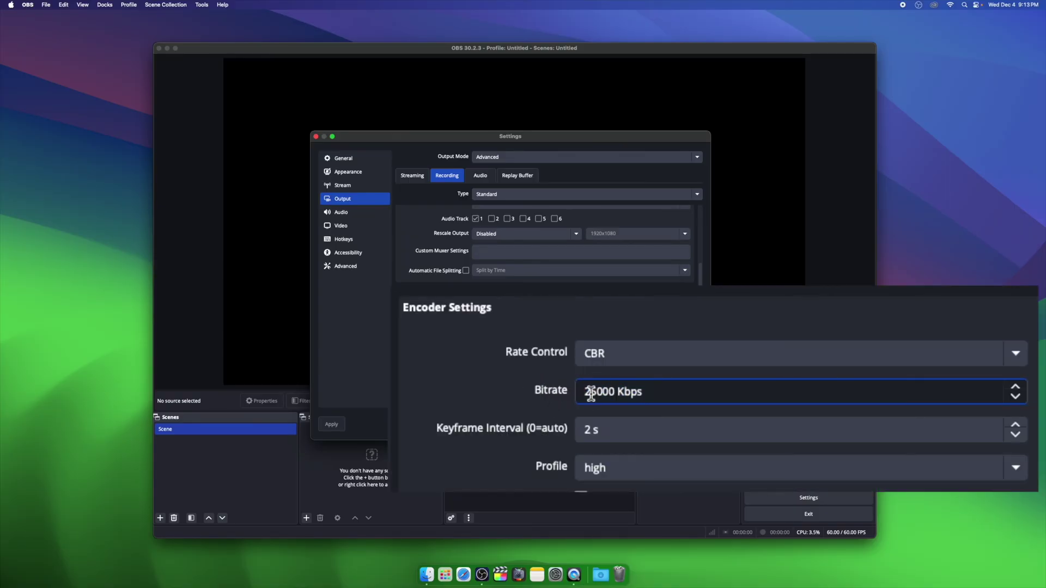
key(BackSpace)
text(3)
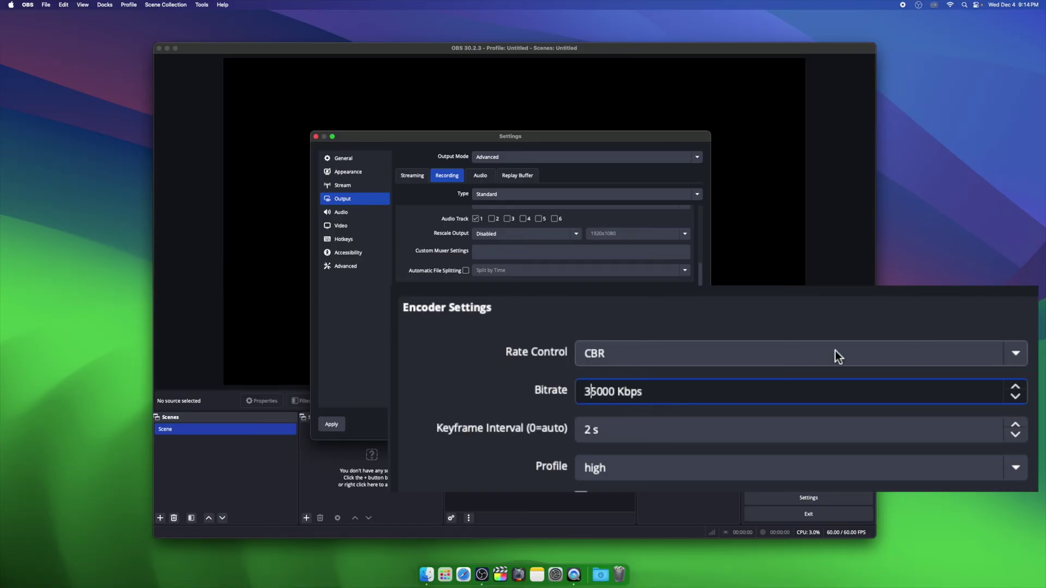
scroll(544, 338, down, 1)
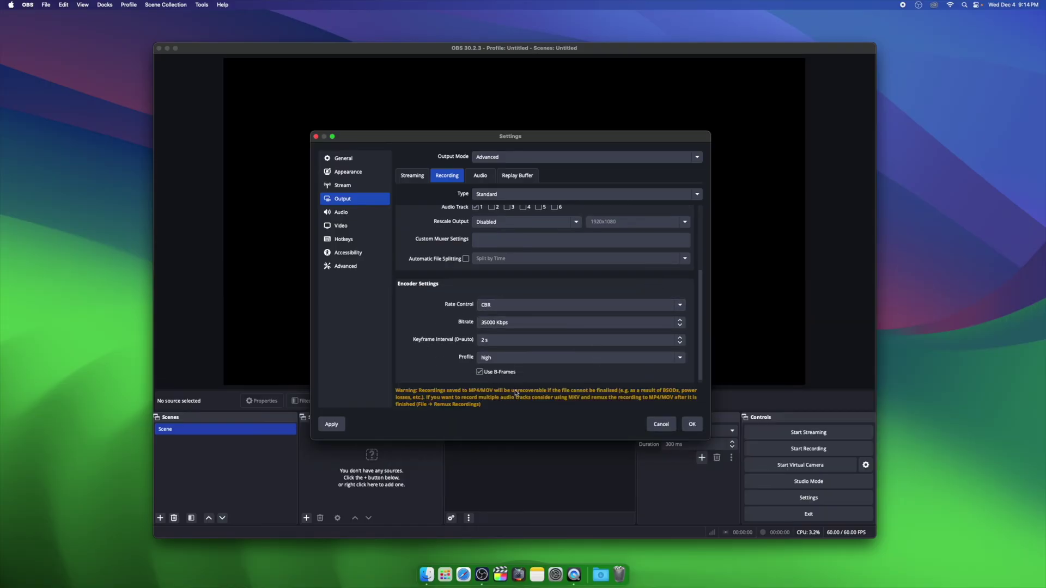
scroll(621, 337, up, 2)
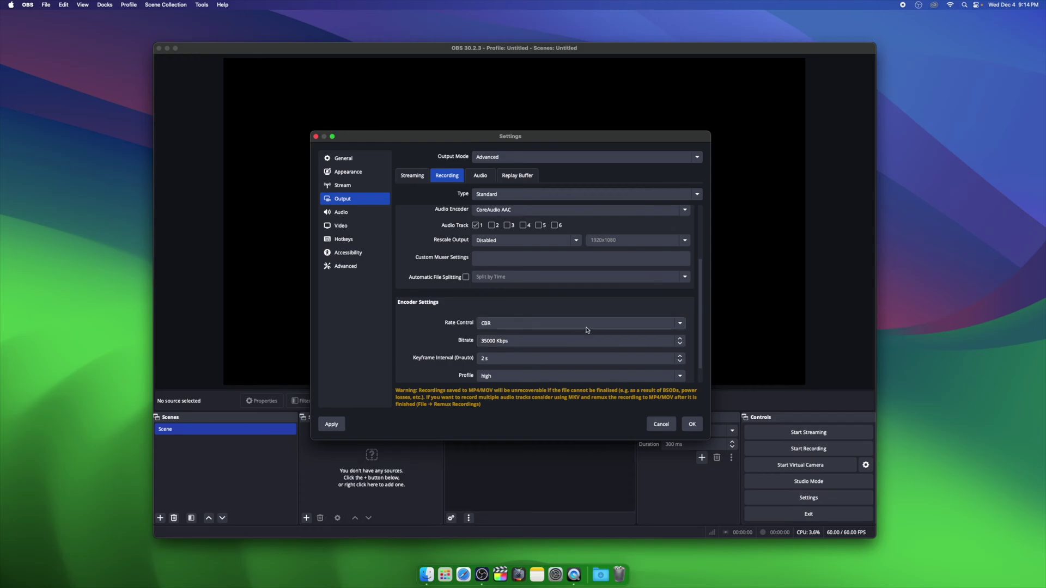
Save the settings, then create a new scene named Gameplay.
click(691, 425)
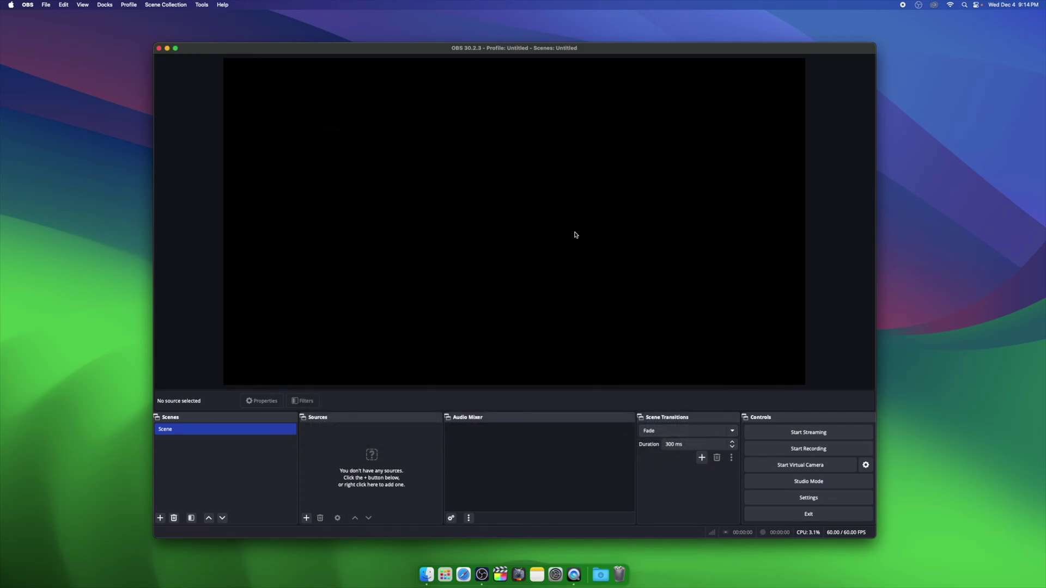
click(160, 519)
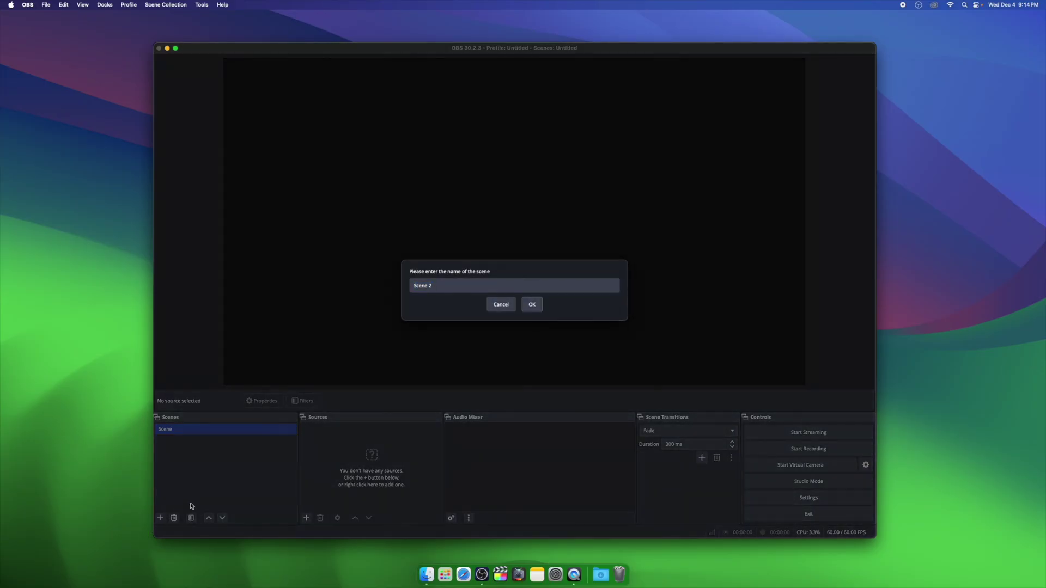
click(455, 286)
text(Gameplay)
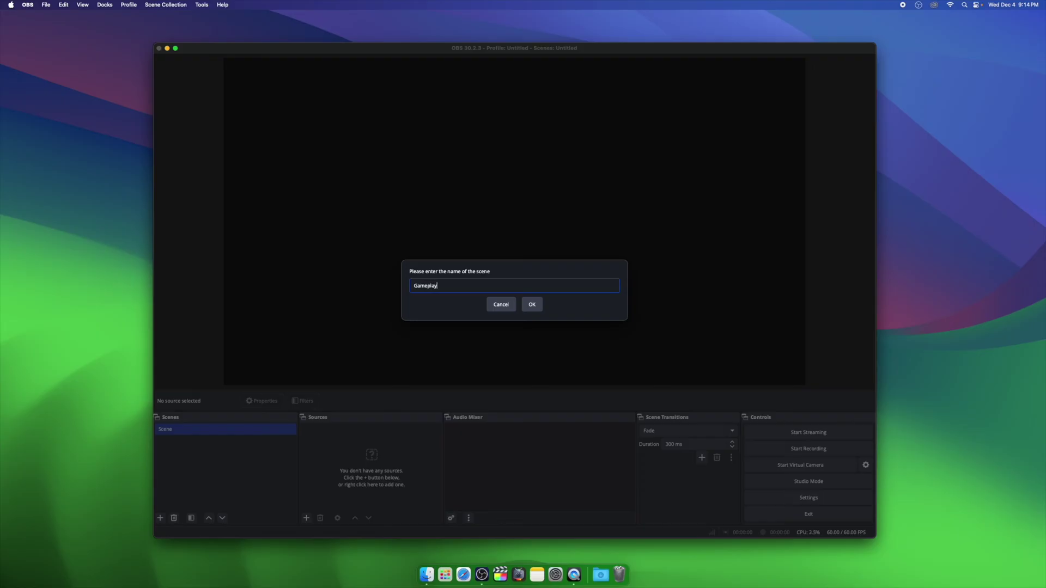
key(Return)
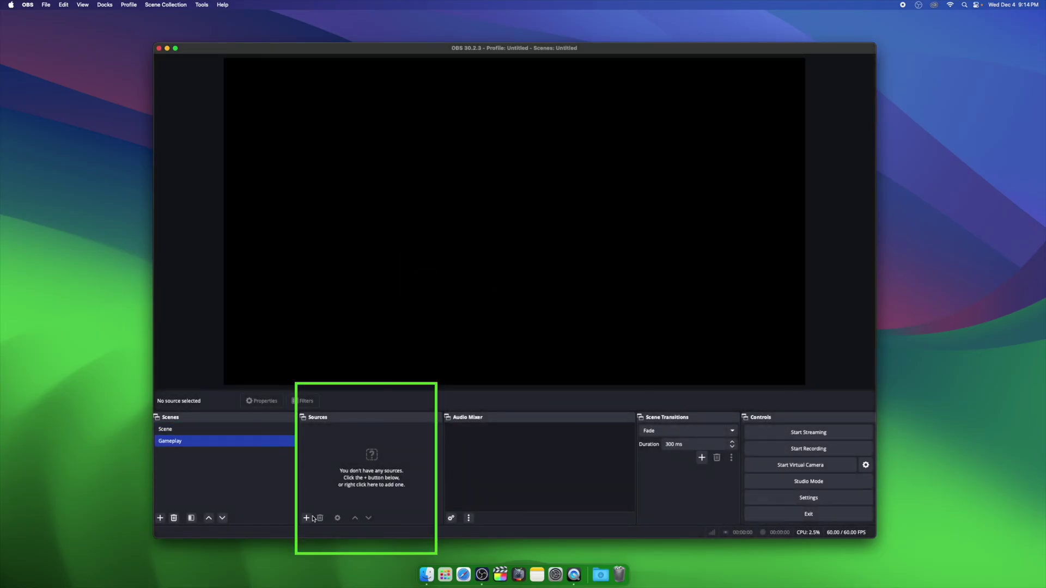
Add a Video Capture Device source named Capture Card using the USB3 Video device.
click(307, 518)
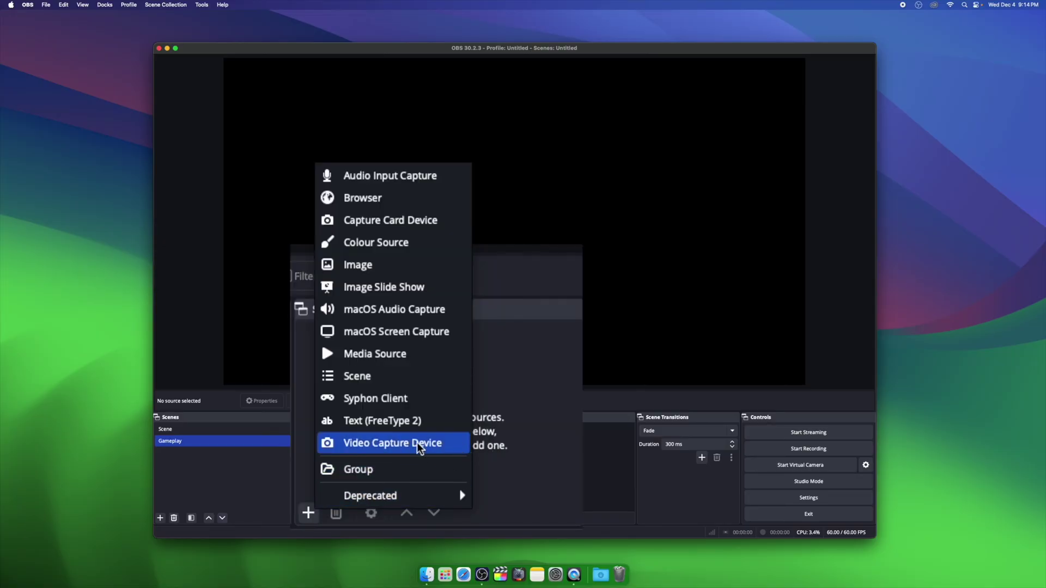
click(362, 484)
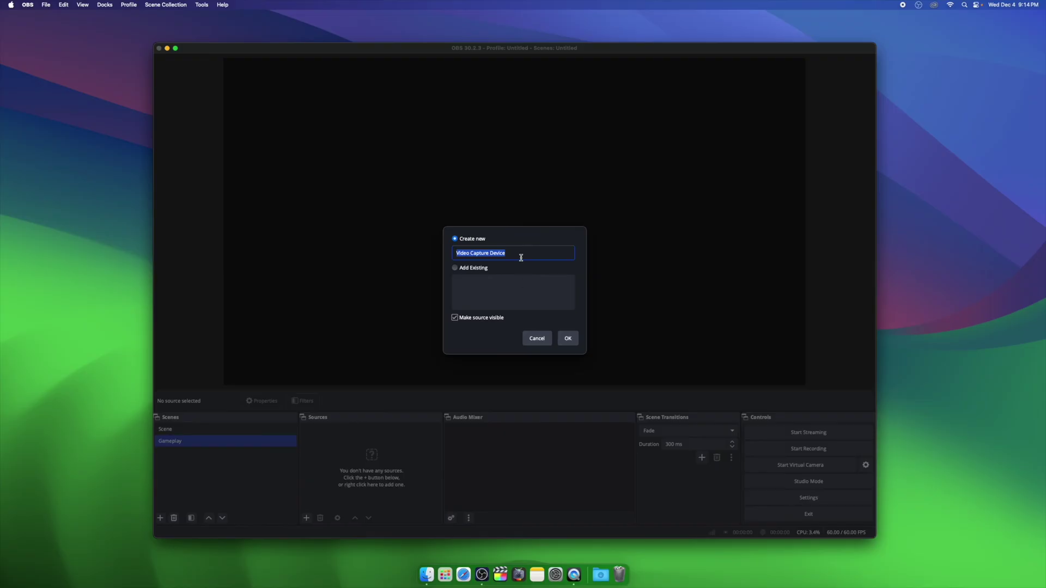
text(c)
key(Return)
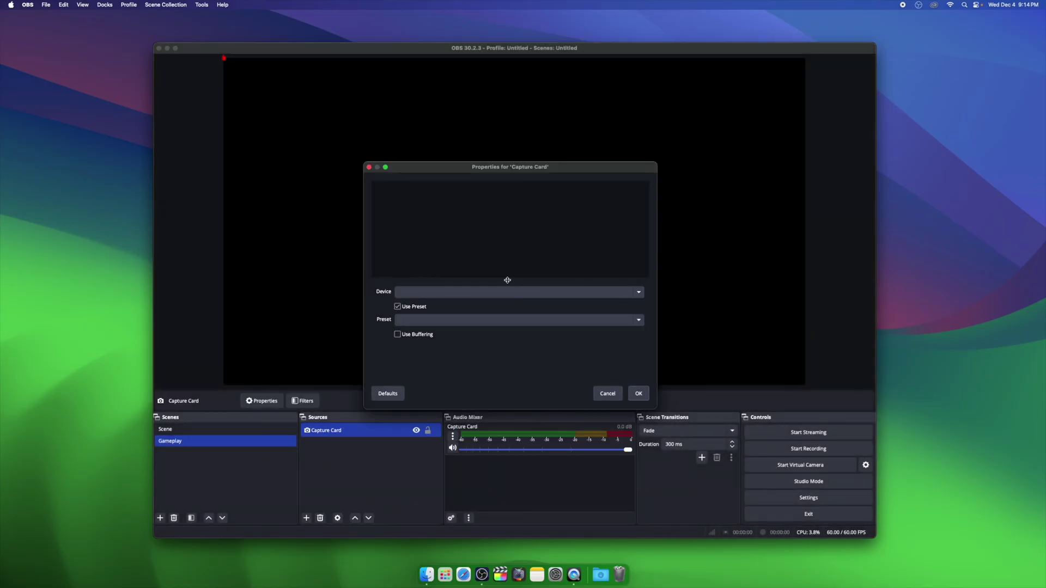
click(509, 292)
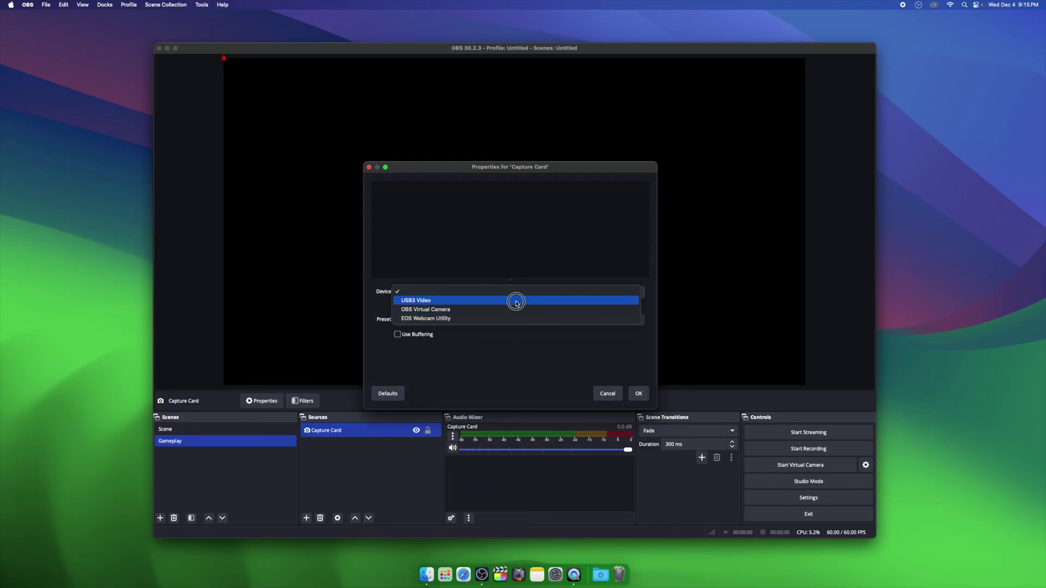
click(515, 301)
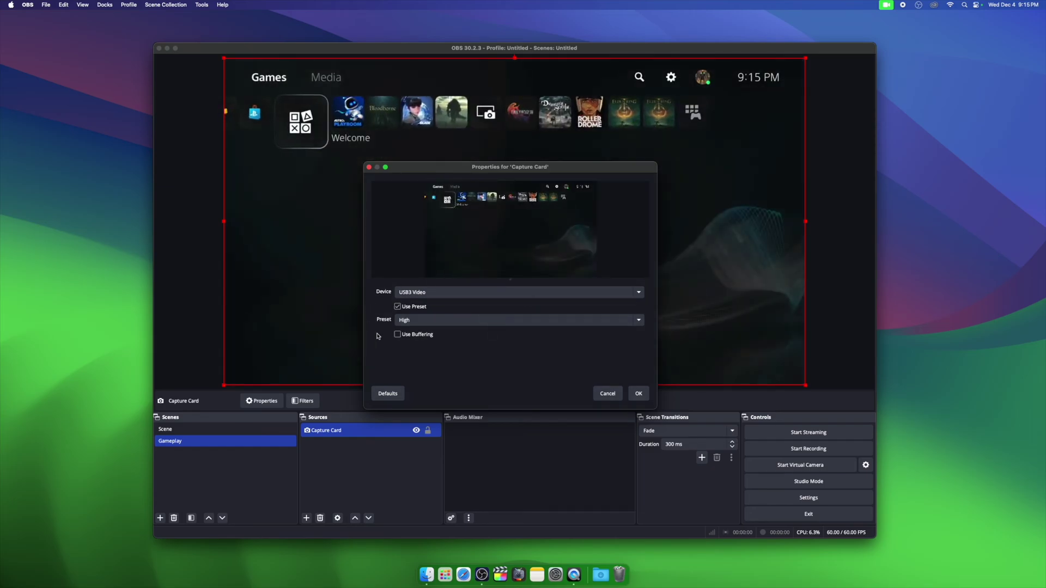
click(638, 395)
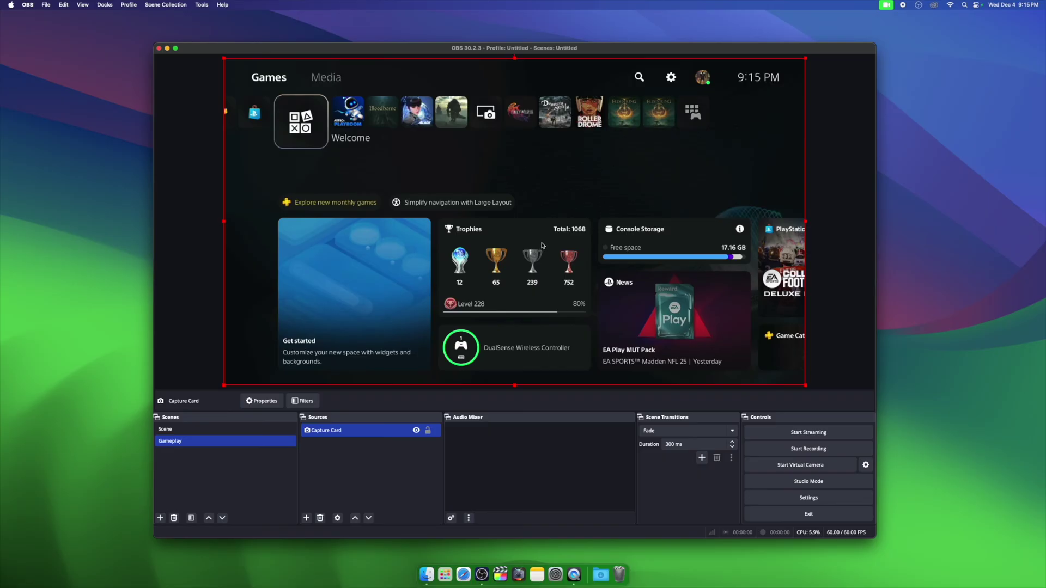
Fit the Capture Card video to the screen and lock the Capture Card source.
right_click(569, 227)
mouse_move(599, 218)
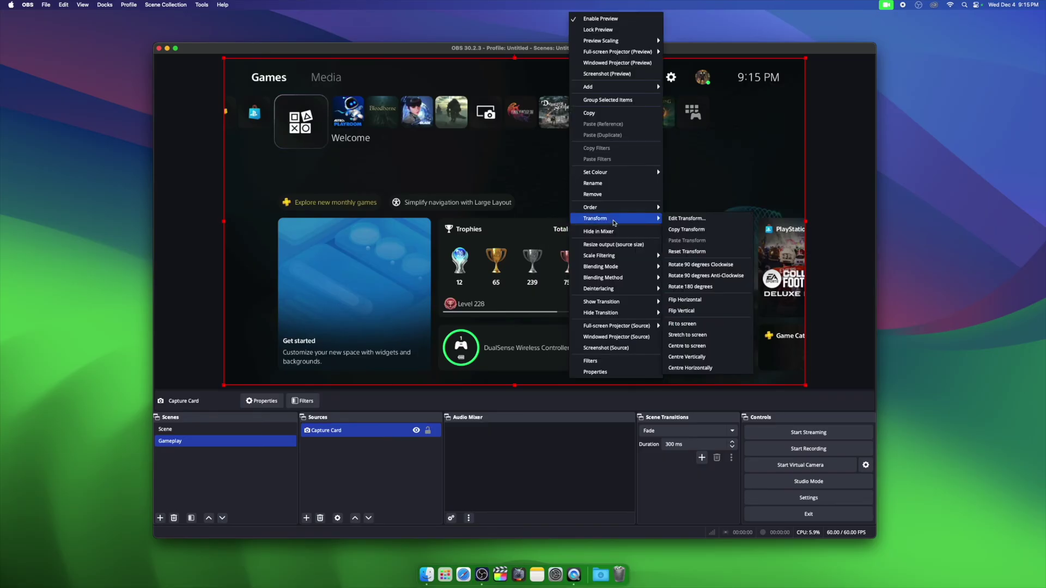
click(699, 324)
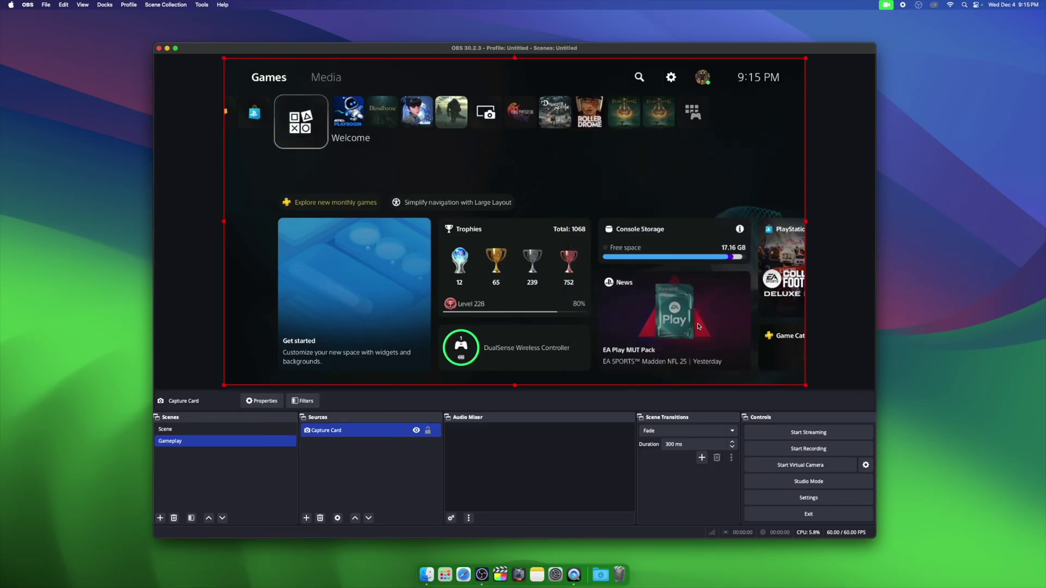
click(428, 431)
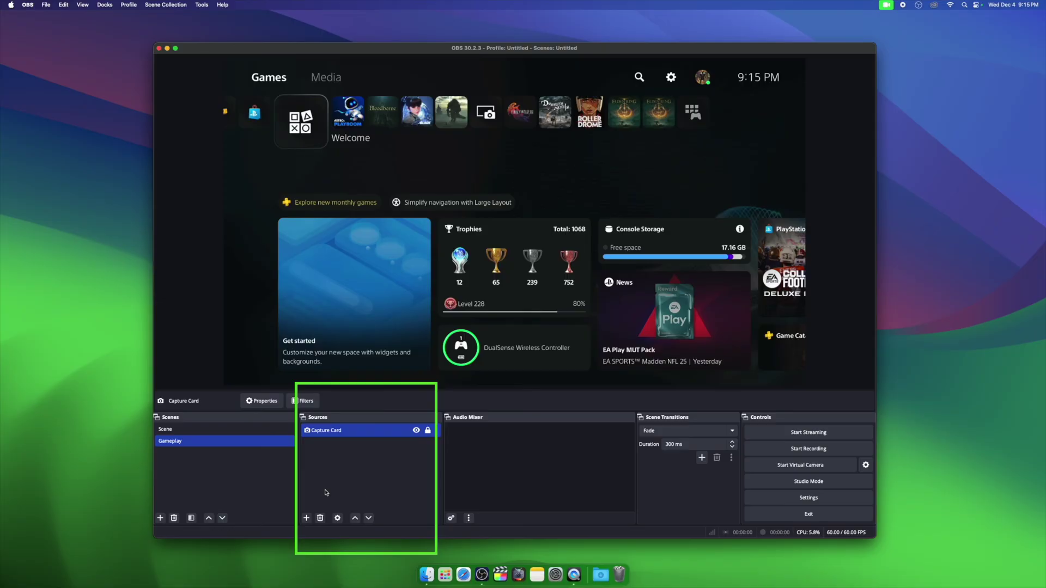
Add an Audio Input Capture source named Capture Card Audio using USB3 Digital Audio.
click(307, 518)
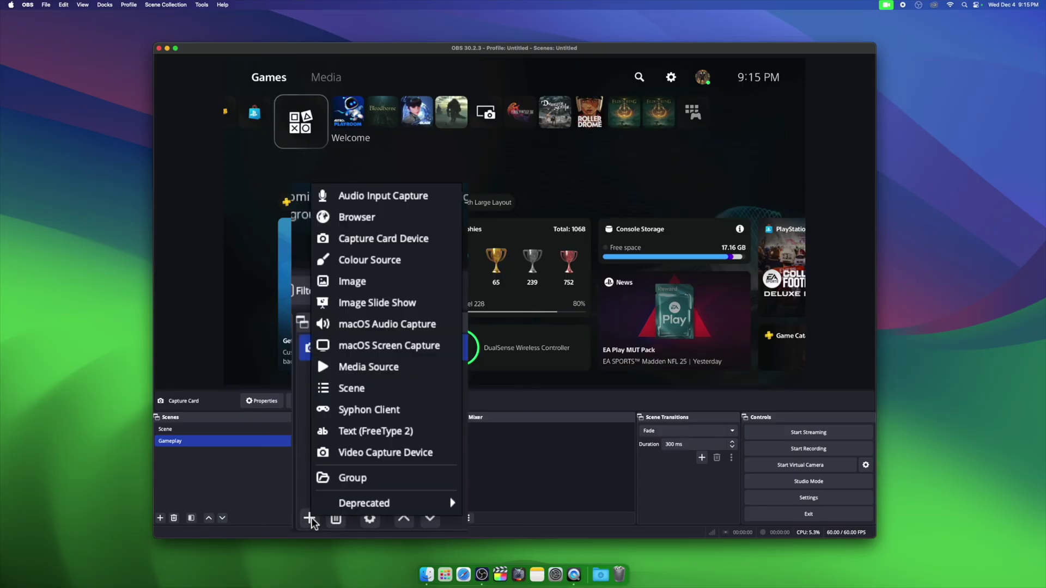
click(409, 202)
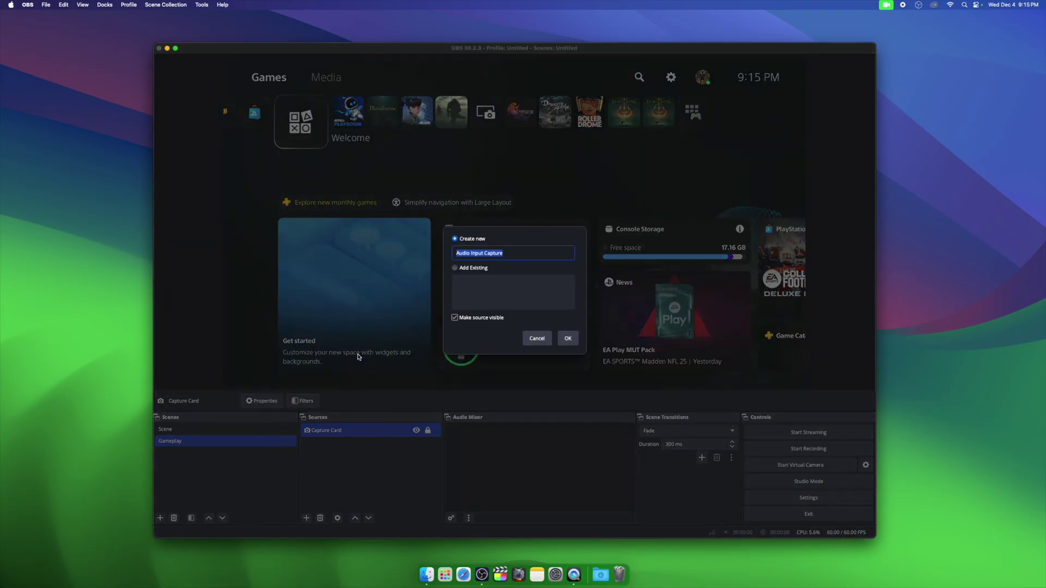
text(Capture Card Audio)
key(Return)
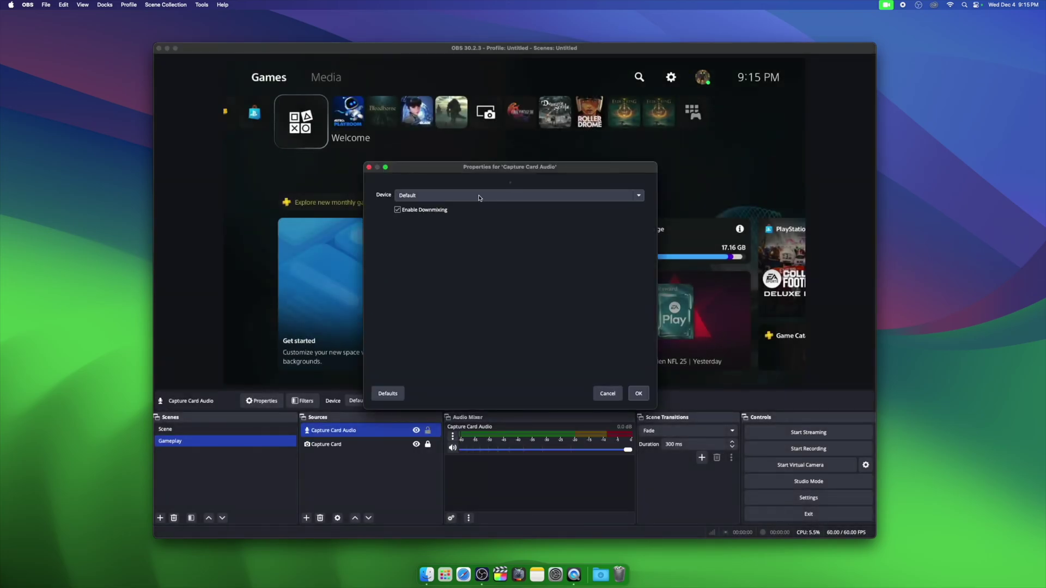
click(481, 196)
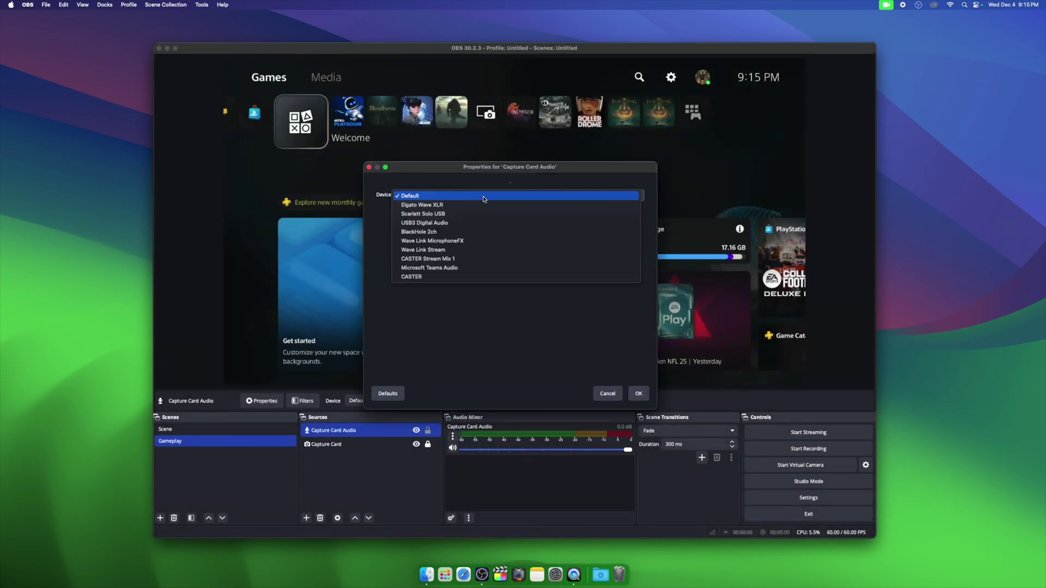
click(439, 225)
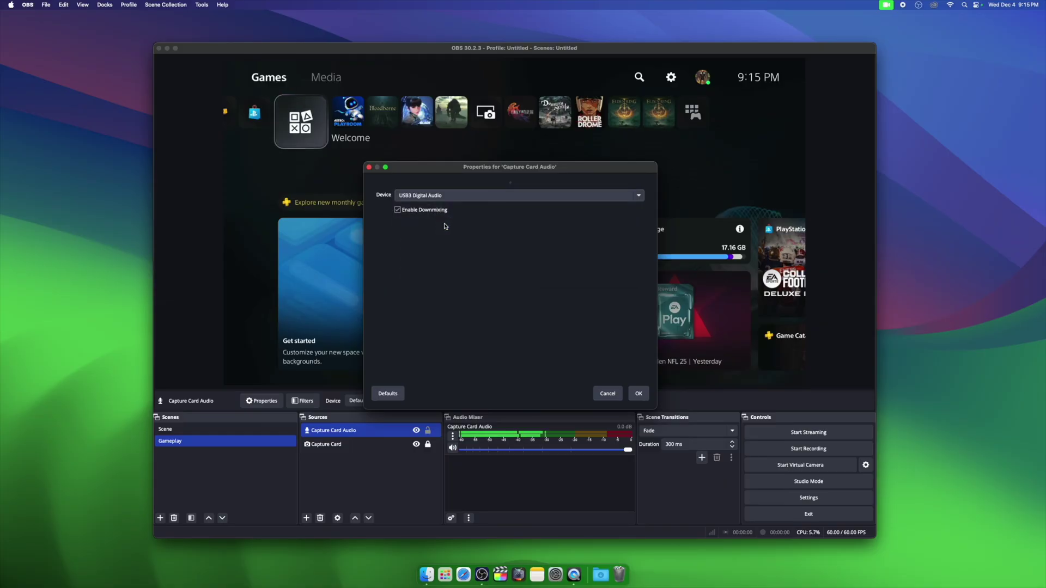
click(639, 394)
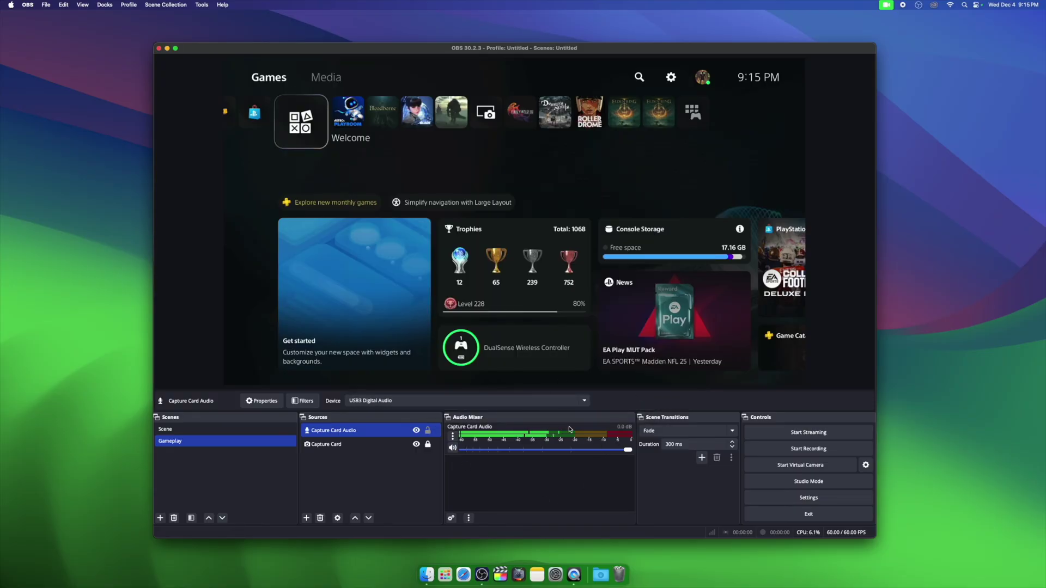
In Capture Card Audio's Advanced Audio Properties, choose Monitor and Output for monitoring.
click(453, 436)
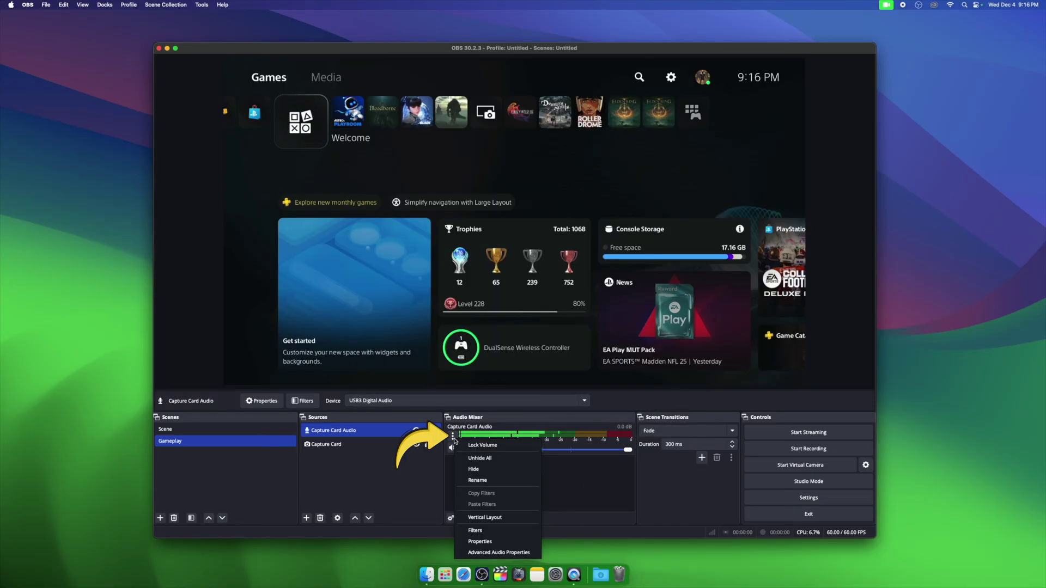
click(507, 552)
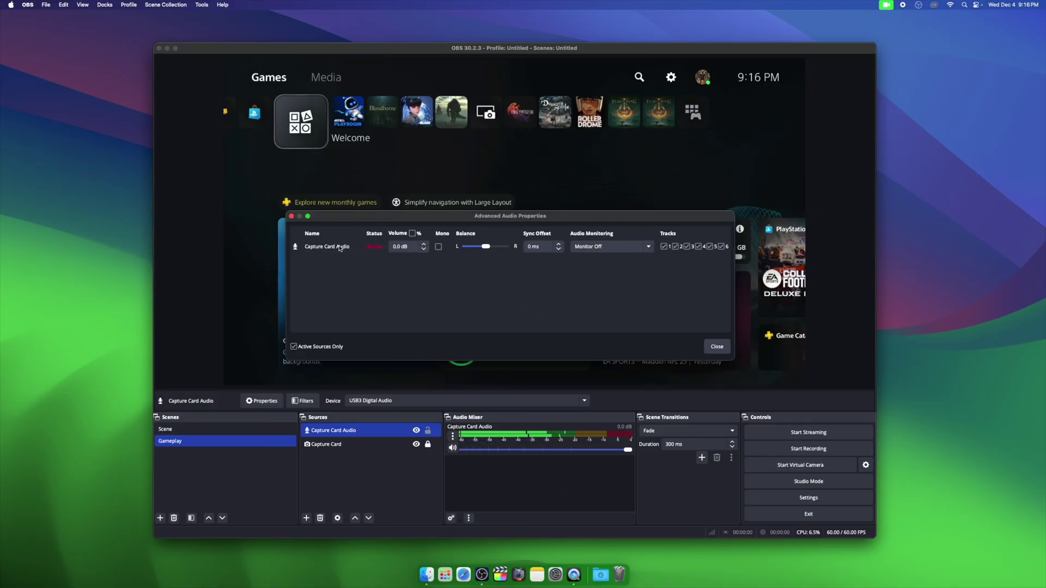
click(606, 247)
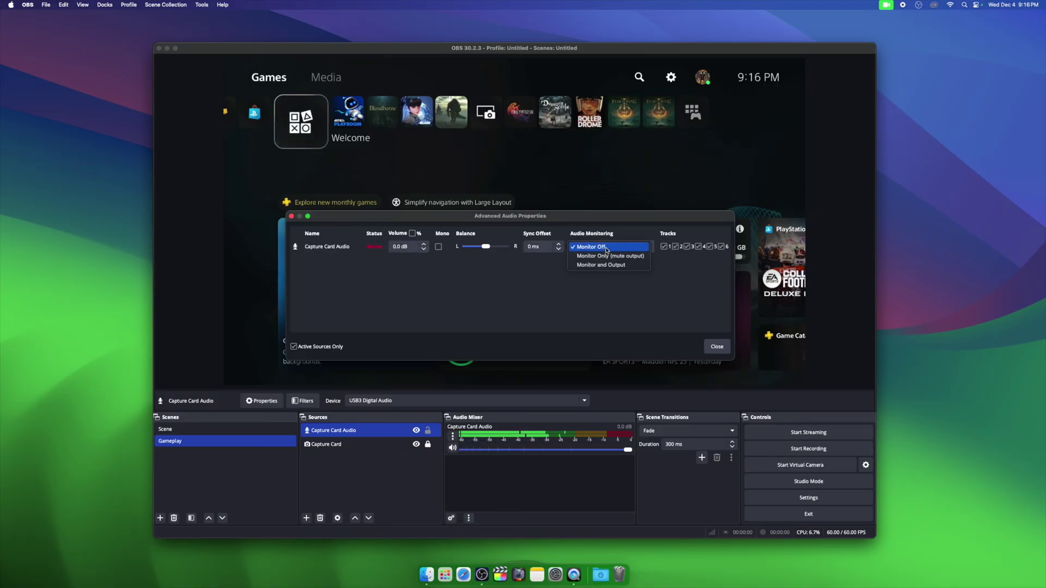
click(605, 266)
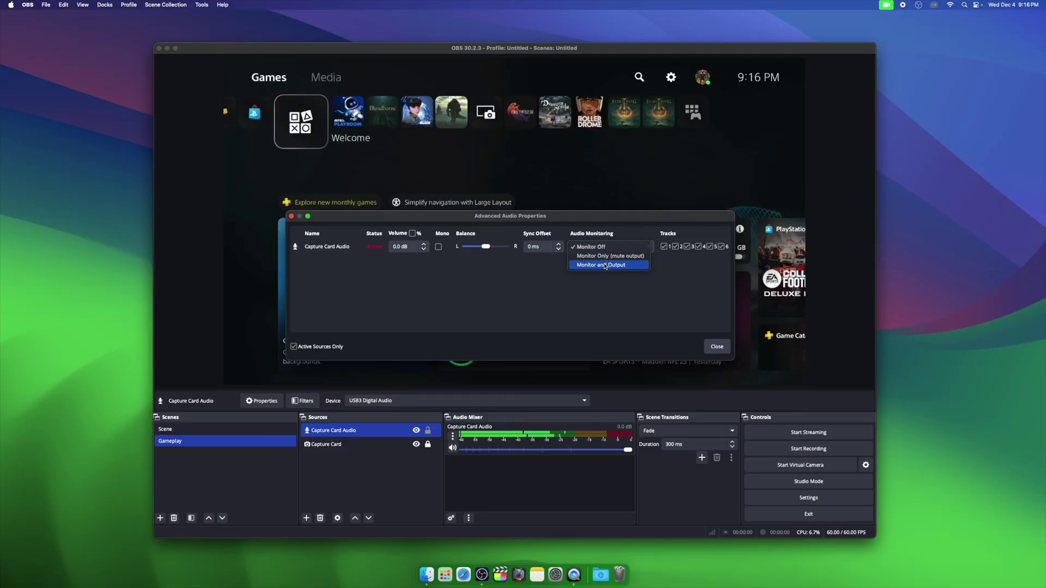
click(716, 347)
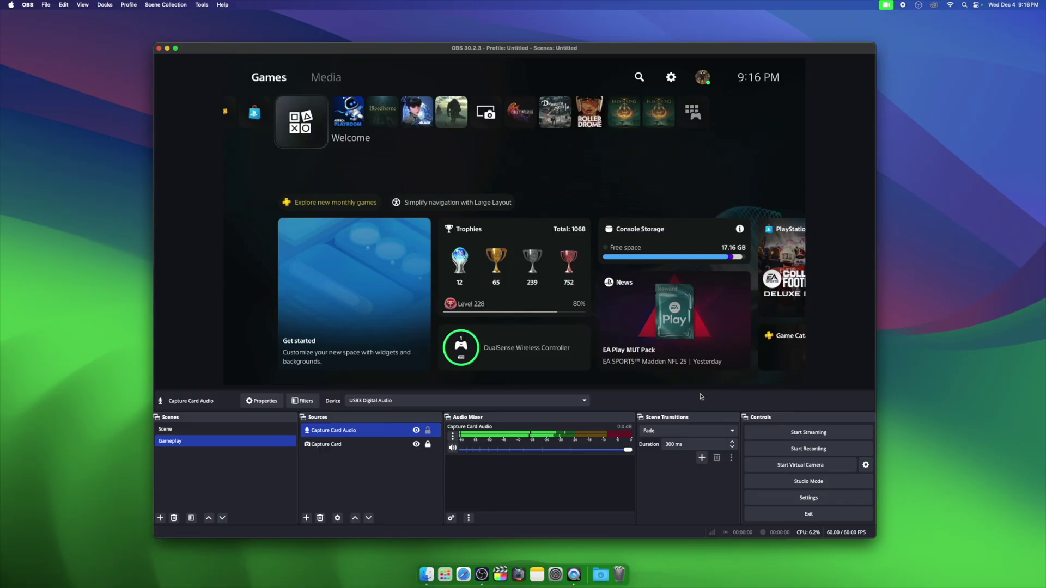